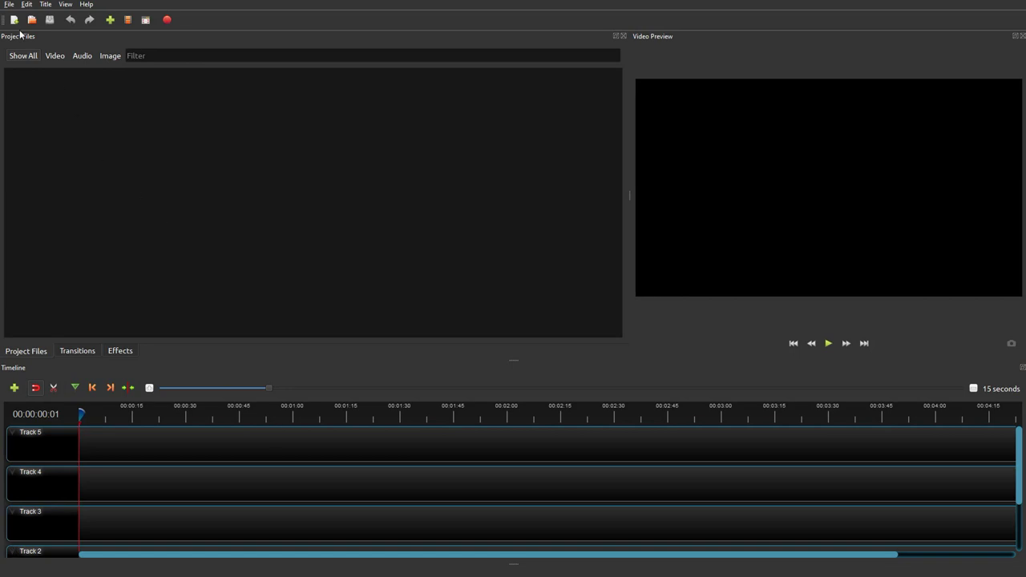
Import the '0 to 100 in 24 Review' video from Desktop > Work Videos
click(12, 7)
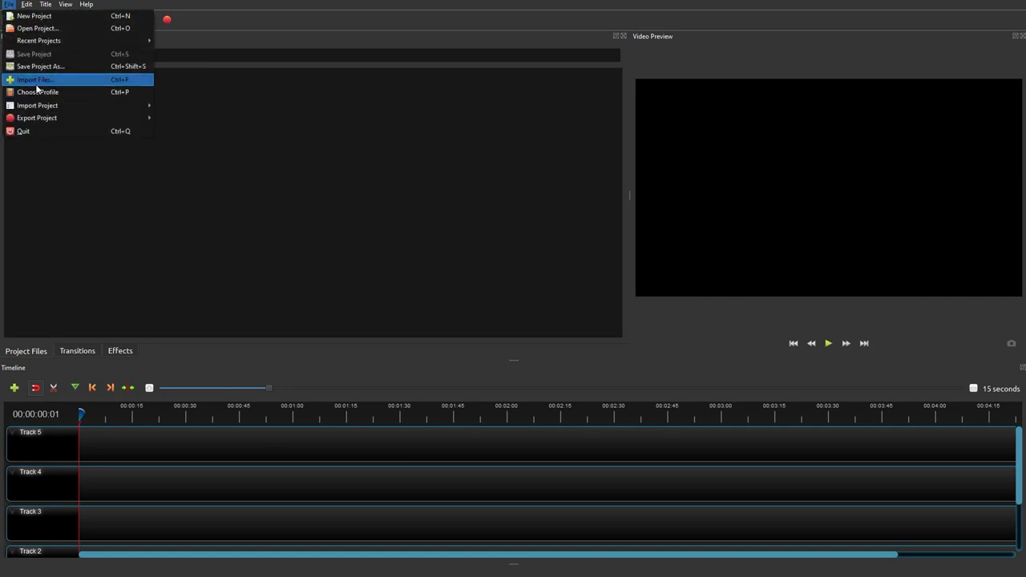
click(35, 82)
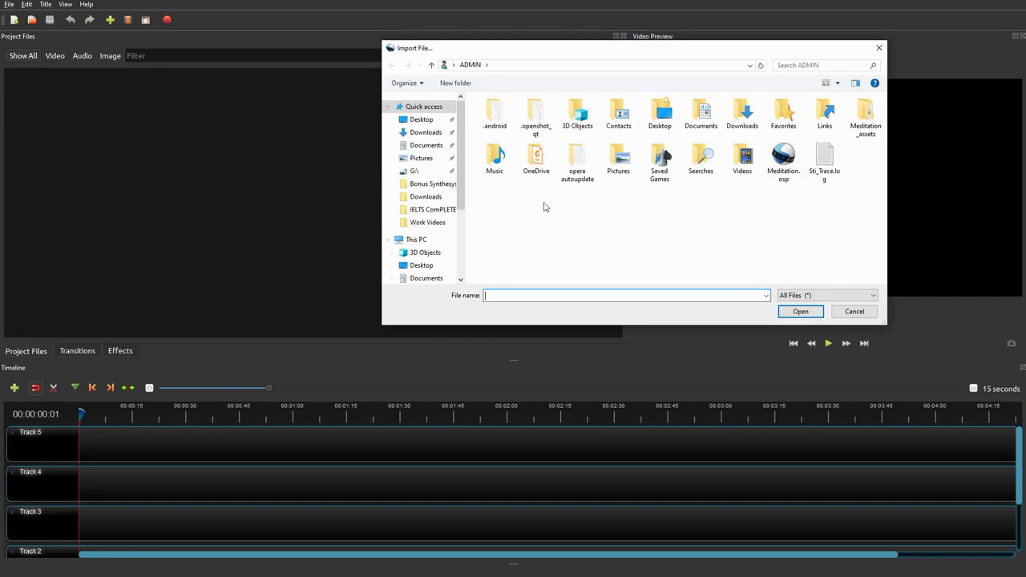
click(442, 264)
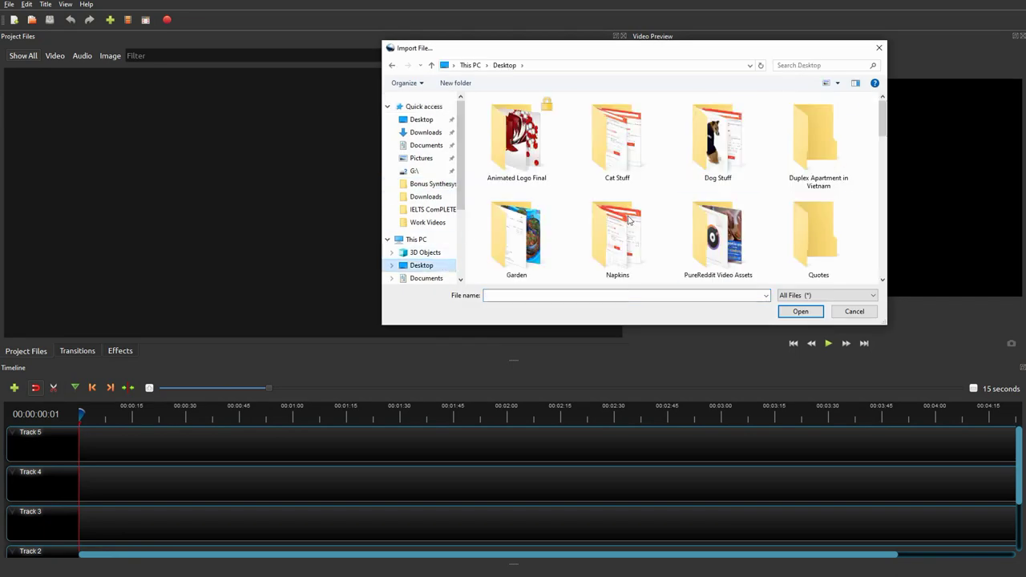
scroll(629, 220, down, 2)
scroll(658, 215, down, 2)
scroll(680, 208, down, 3)
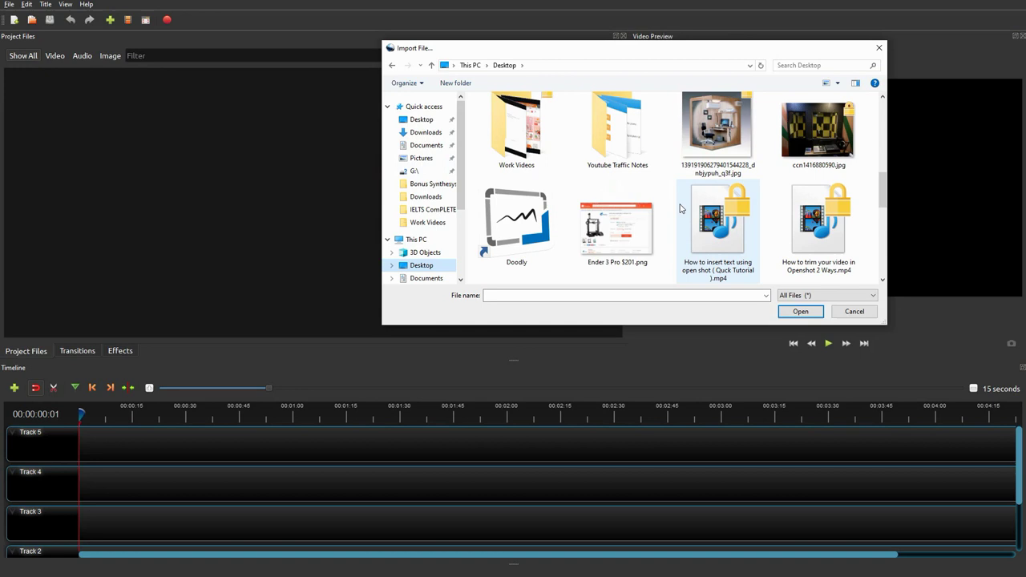
double_click(517, 132)
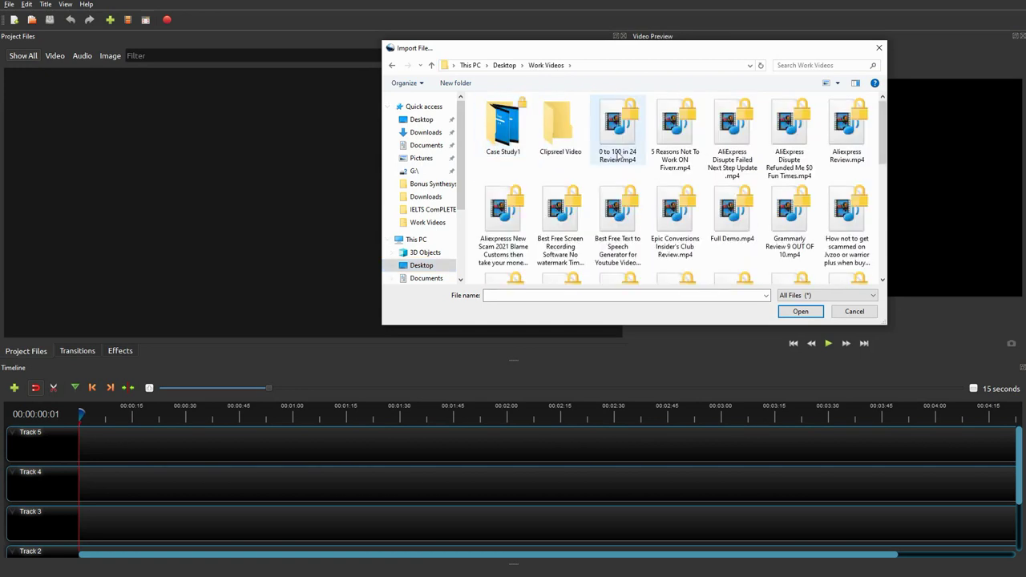
double_click(618, 141)
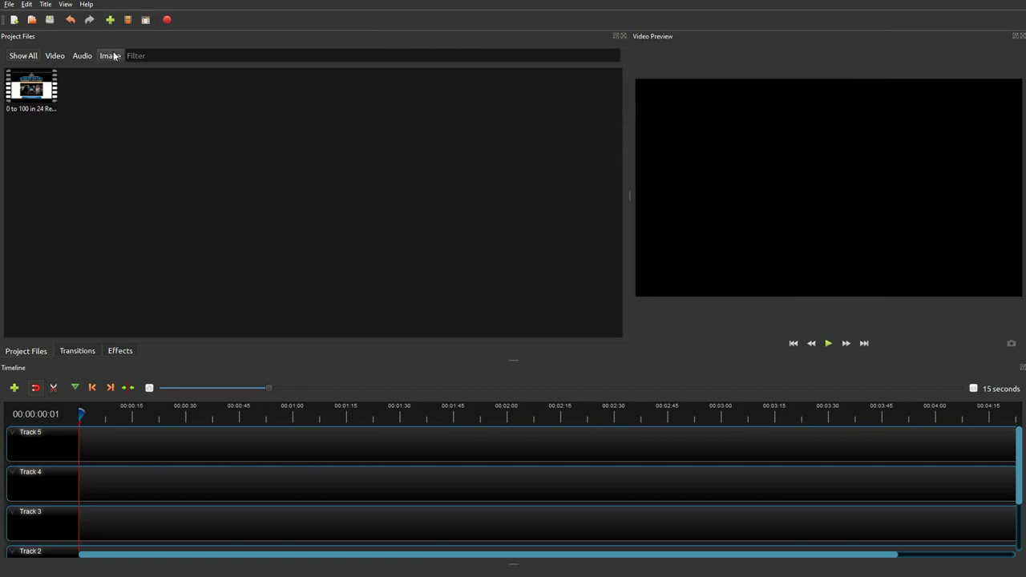
Import the Fiverr, AliExpress Dispute Failed and Aliexpress Review videos one at a time
click(111, 21)
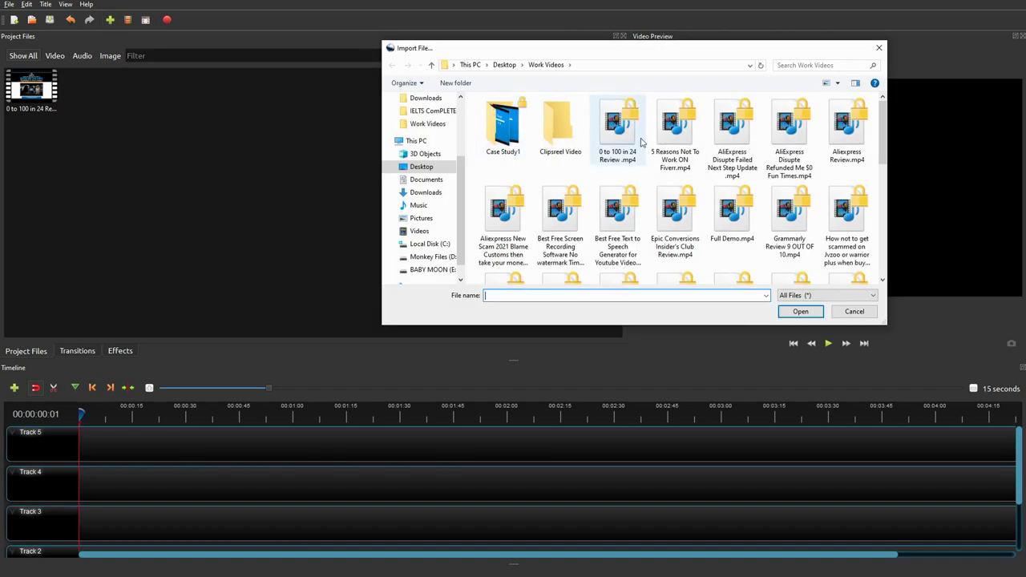
double_click(677, 130)
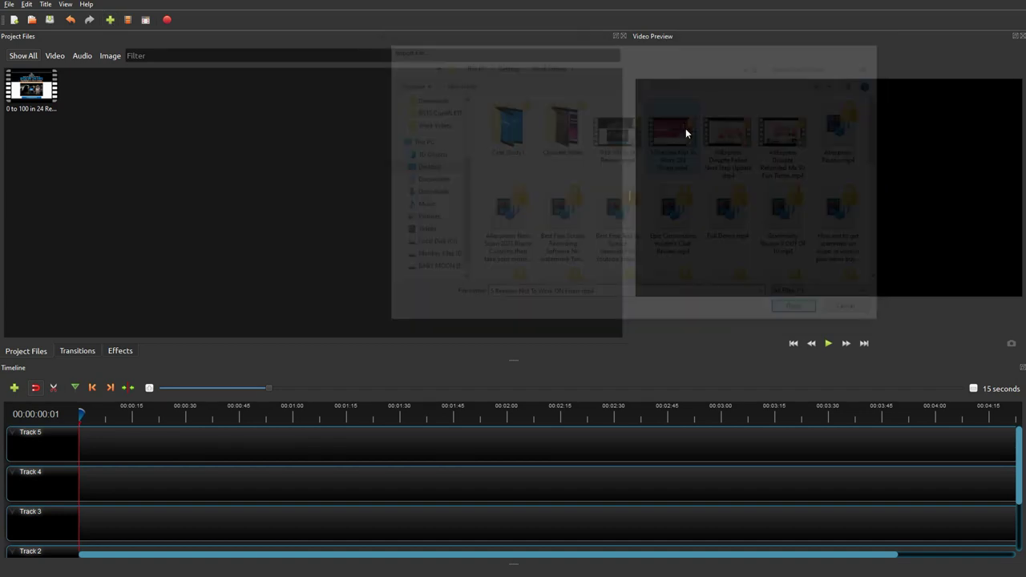
click(112, 22)
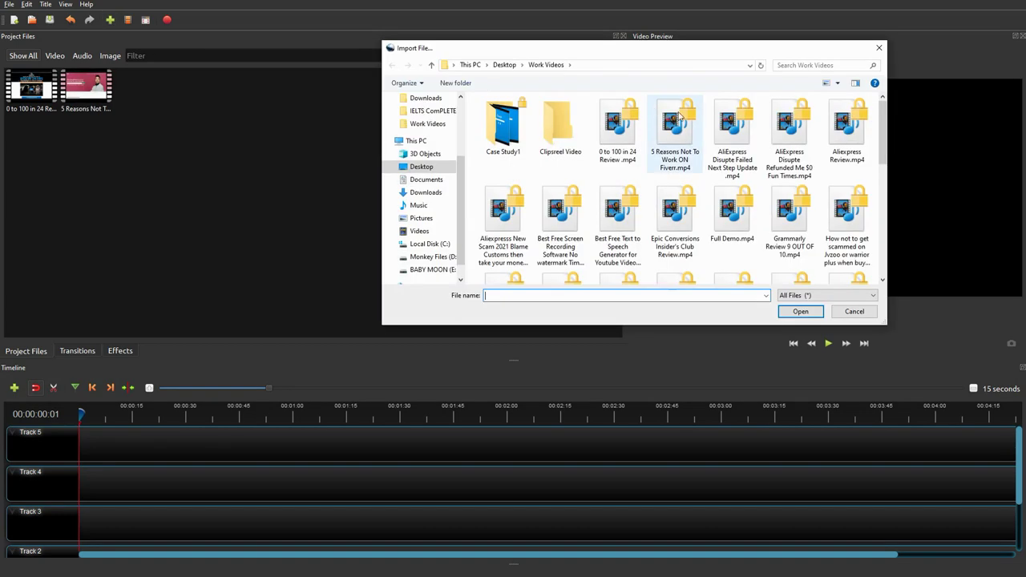
click(727, 120)
double_click(727, 120)
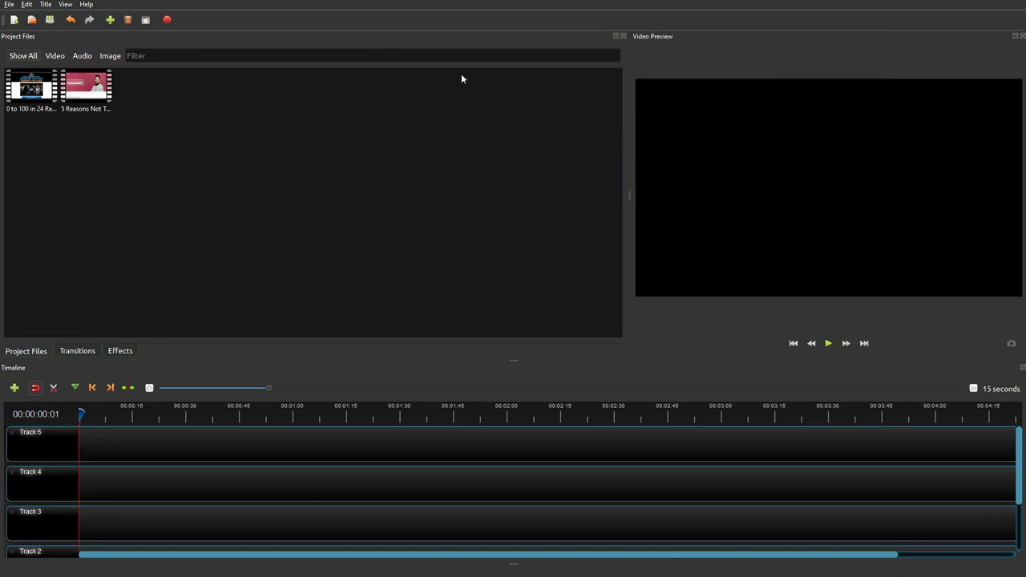
click(112, 22)
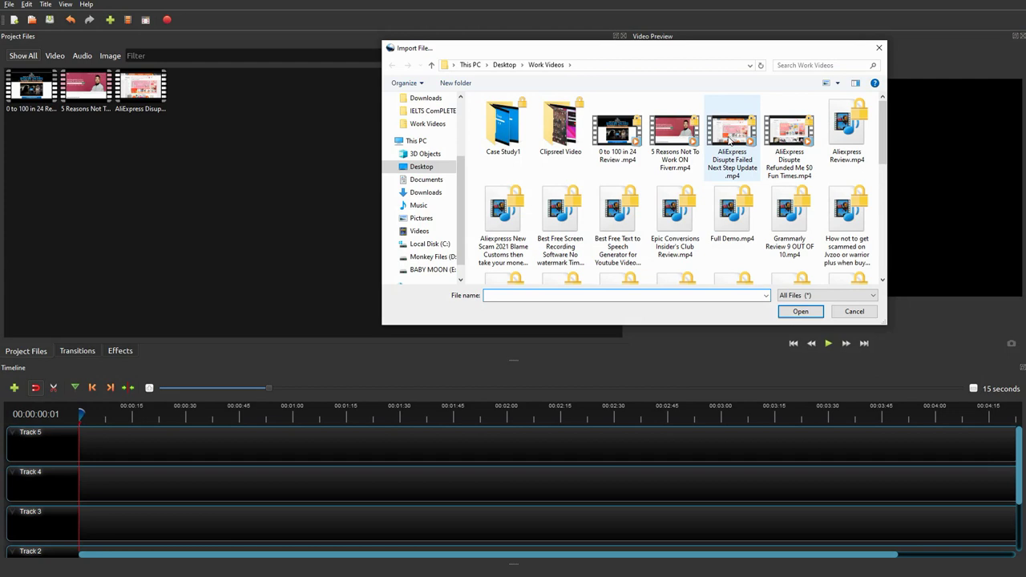
double_click(846, 133)
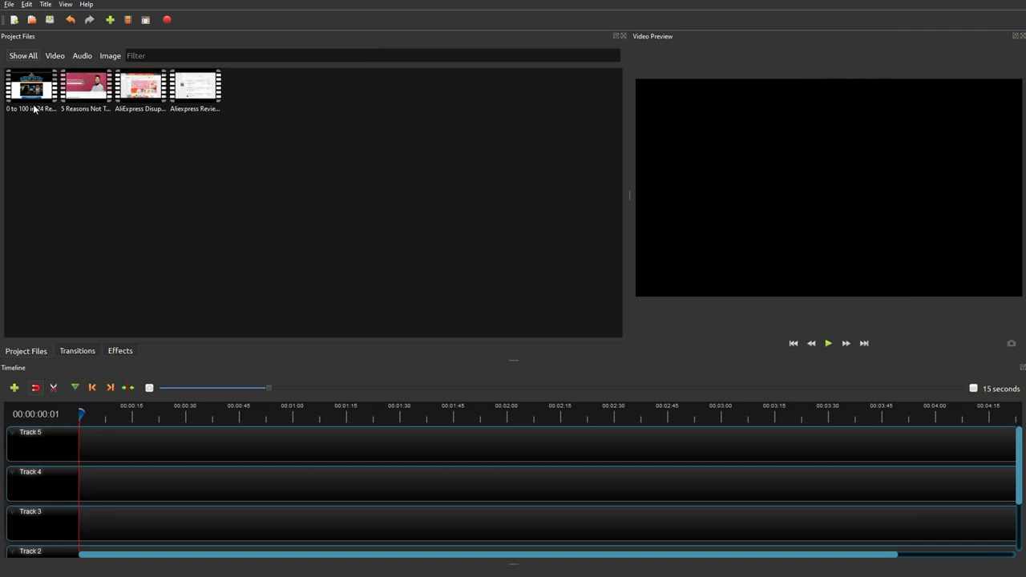
Put 0 to 100 on Track 5 at quarter-size top-left and Fiverr on Track 4 at top-right
drag(32, 94, 69, 433)
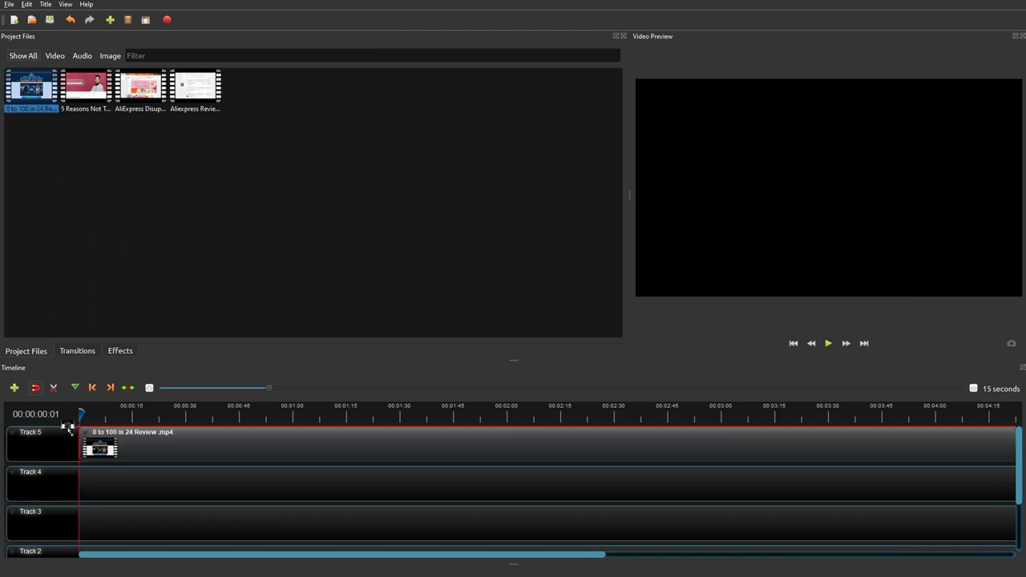
drag(86, 88, 80, 481)
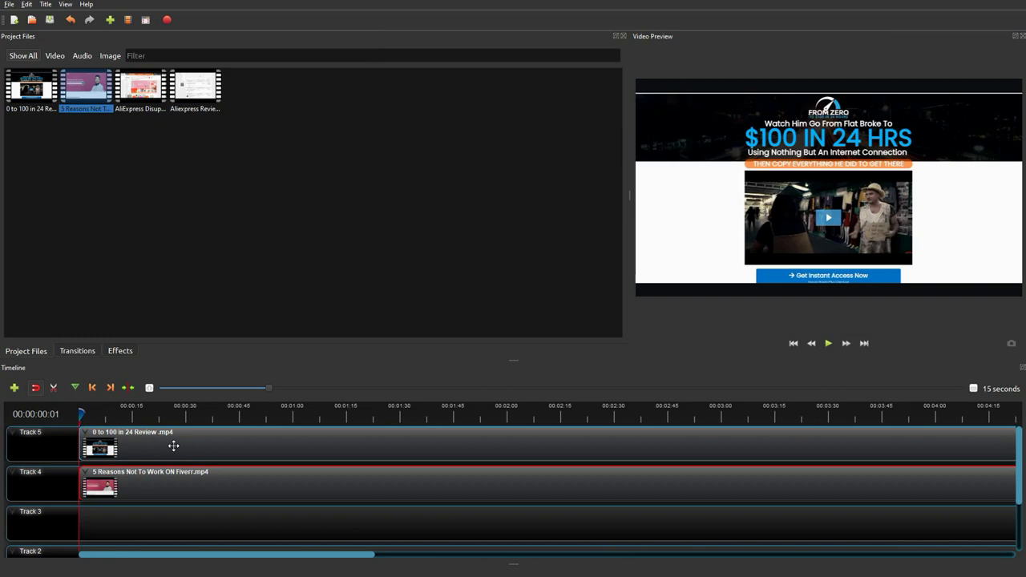
right_click(173, 446)
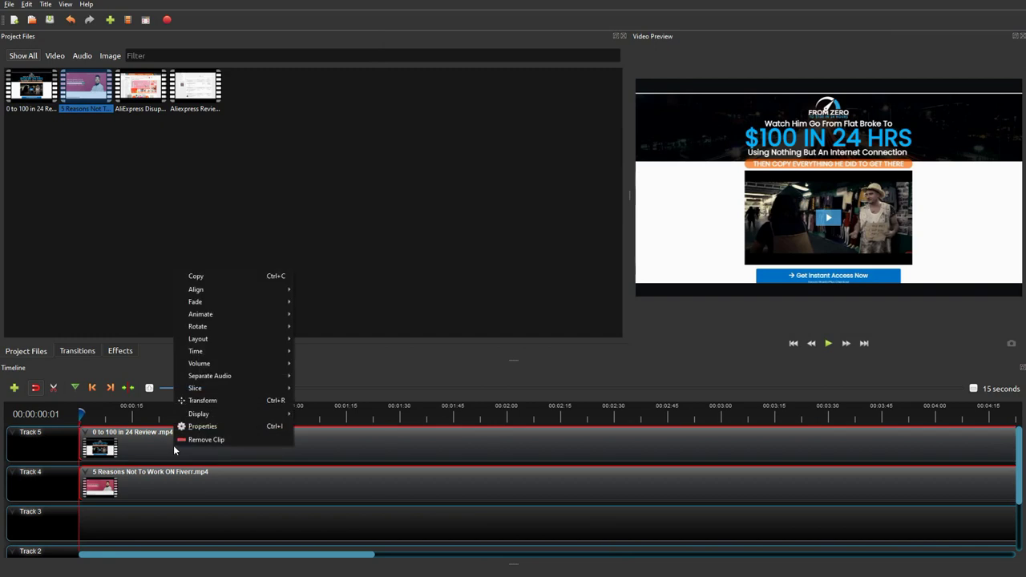
mouse_move(232, 338)
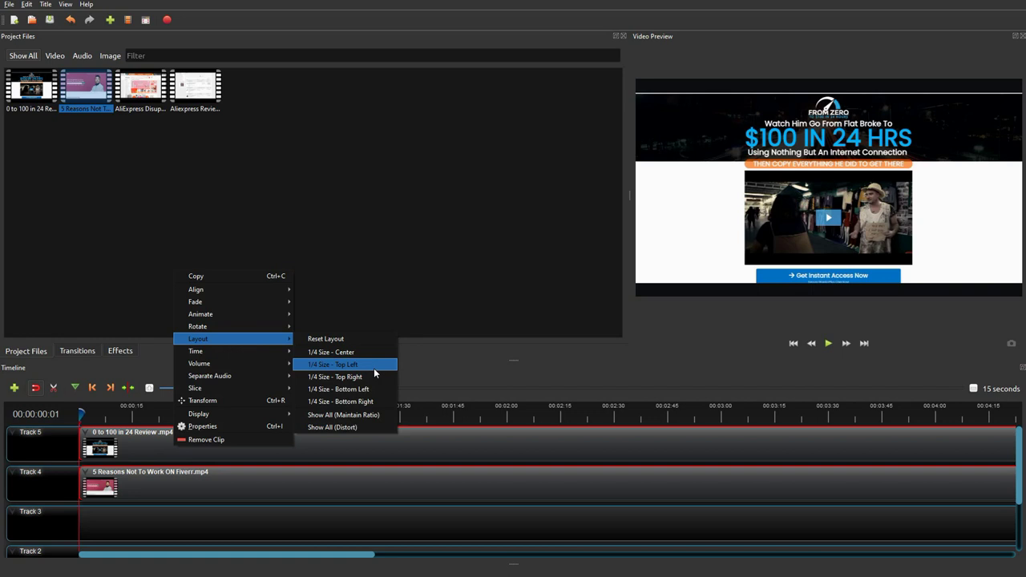
click(374, 368)
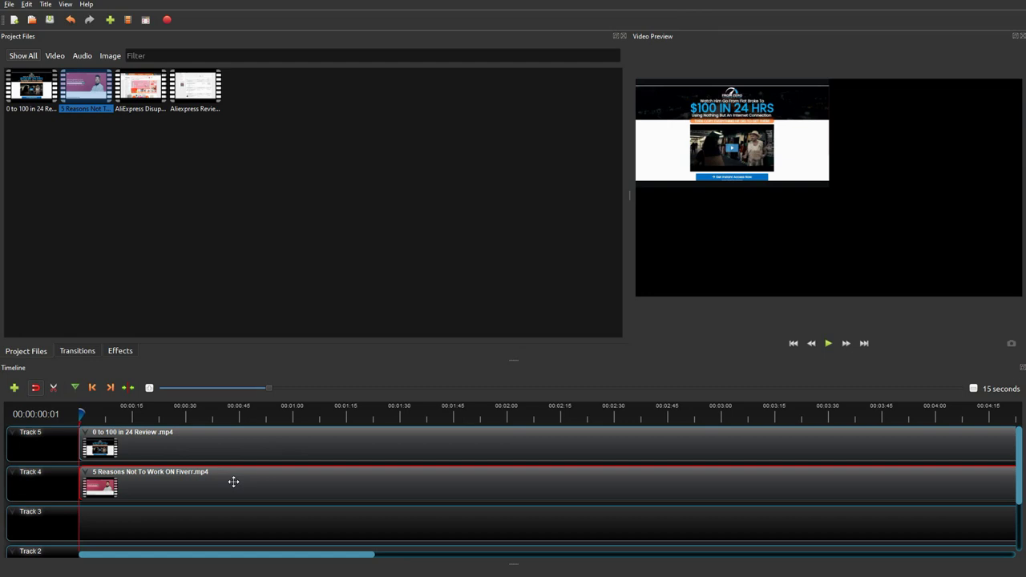
right_click(232, 481)
mouse_move(273, 375)
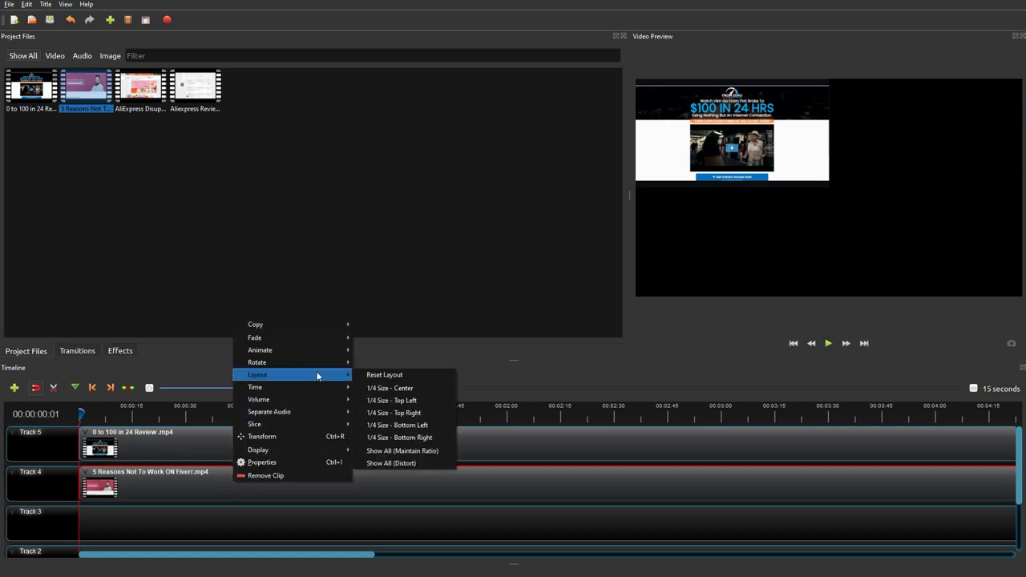
click(428, 414)
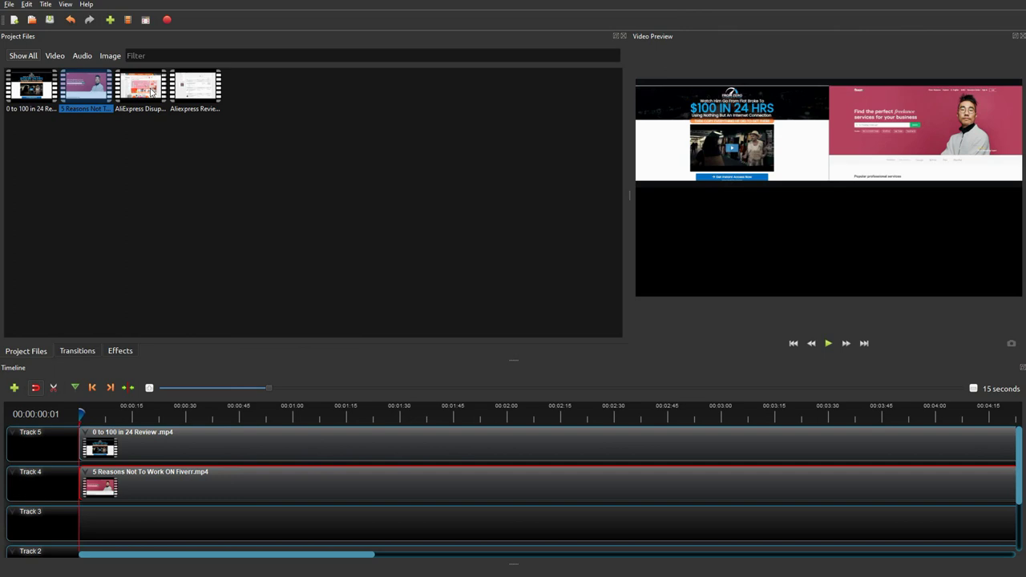
Add AliExpress Dispute to Track 3, delete the Fiverr clip, and set 0 to 100 to bottom-right quarter
drag(150, 92, 122, 520)
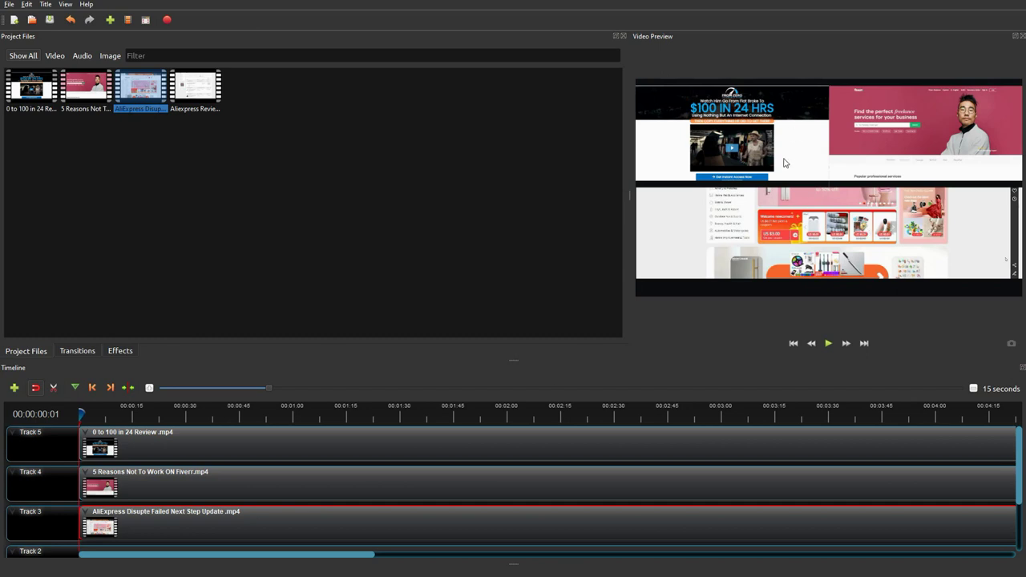
click(213, 483)
click(205, 411)
mouse_move(213, 483)
mouse_down()
mouse_move(205, 445)
mouse_move(163, 485)
mouse_up()
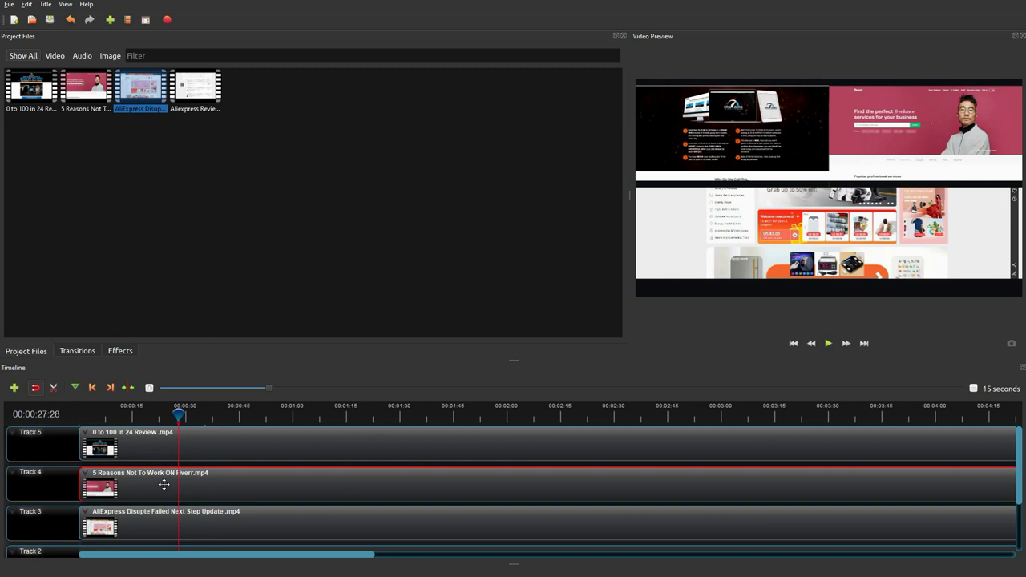
right_click(223, 490)
click(233, 486)
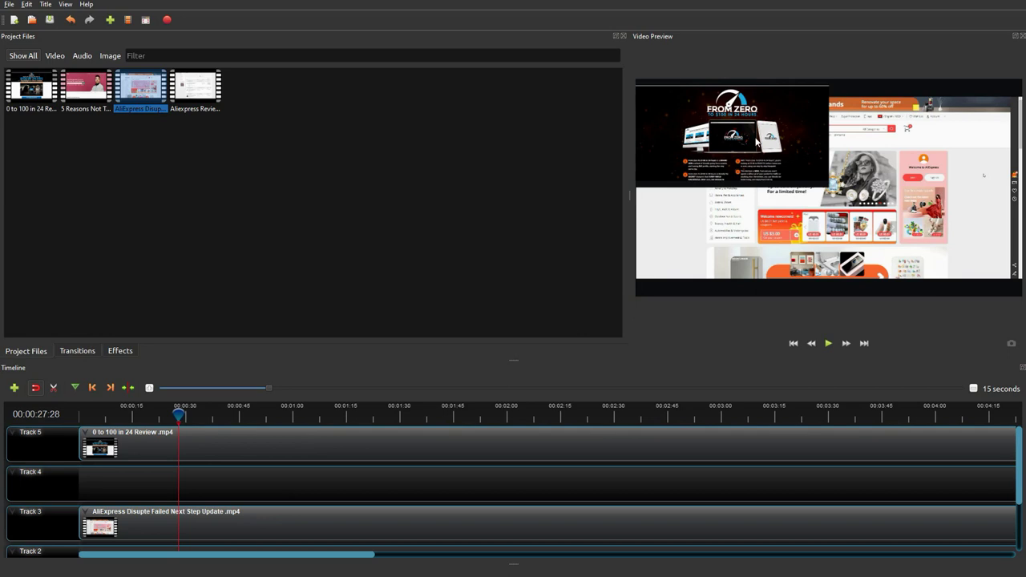
right_click(319, 448)
mouse_move(377, 342)
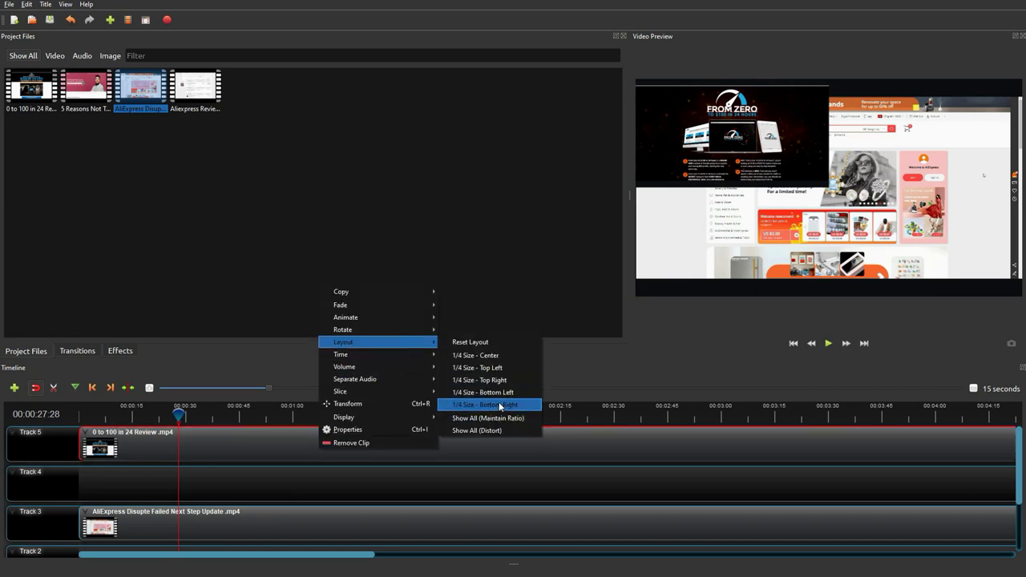
click(499, 404)
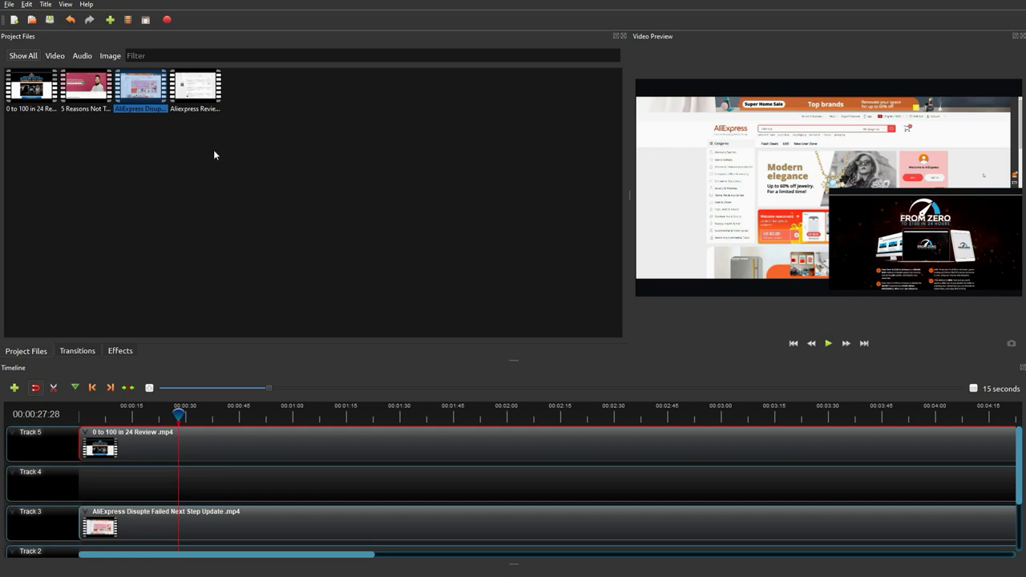
Re-add Fiverr on Track 4, setting 0 to 100 to top-left and Fiverr to top-right quarters
drag(97, 95, 69, 467)
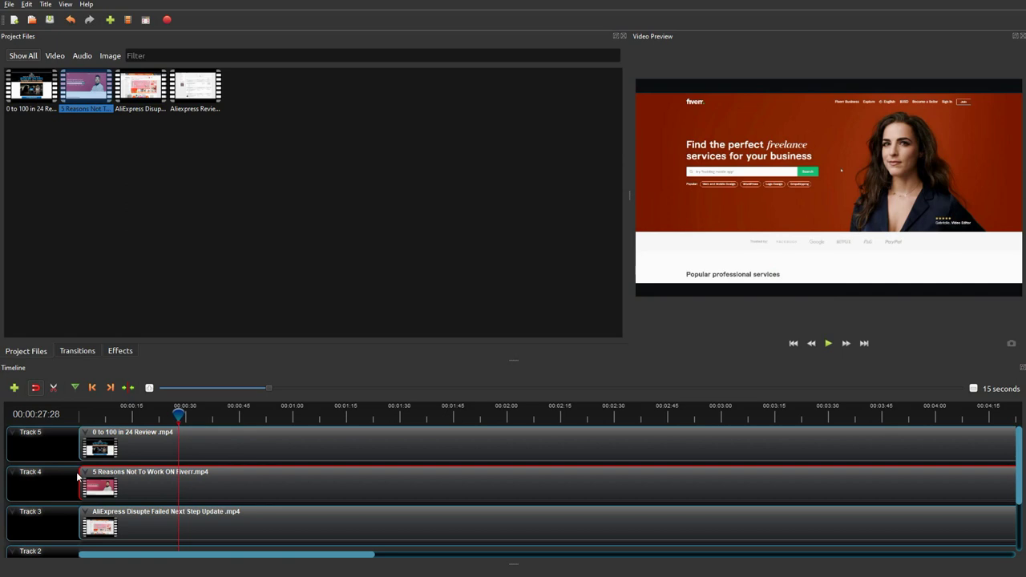
right_click(201, 449)
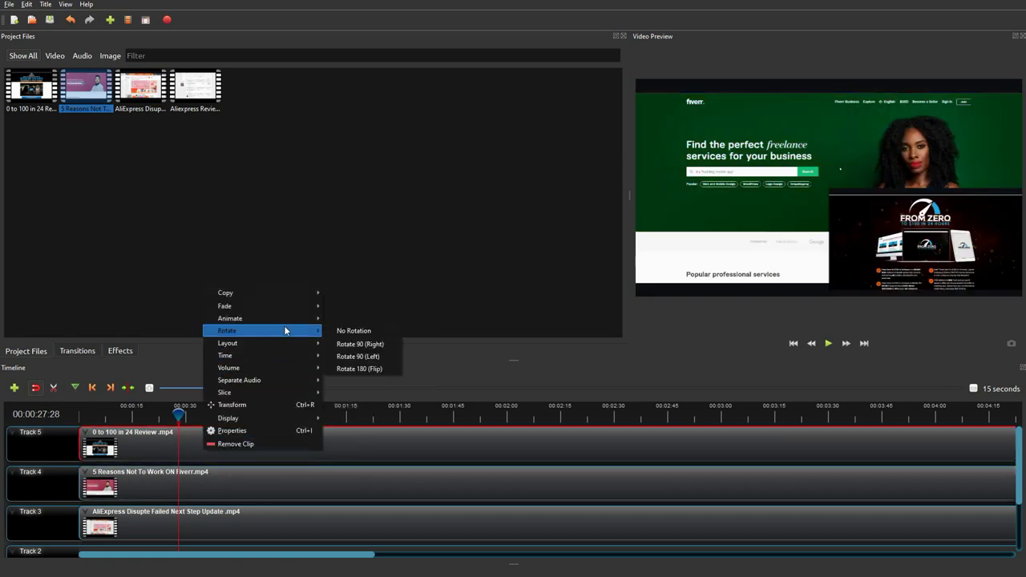
click(363, 368)
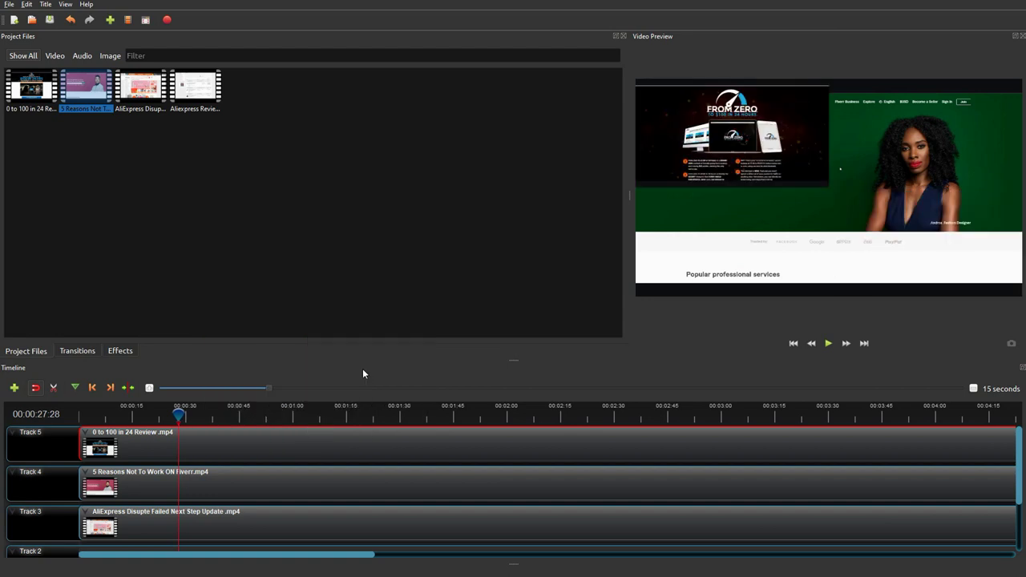
right_click(253, 486)
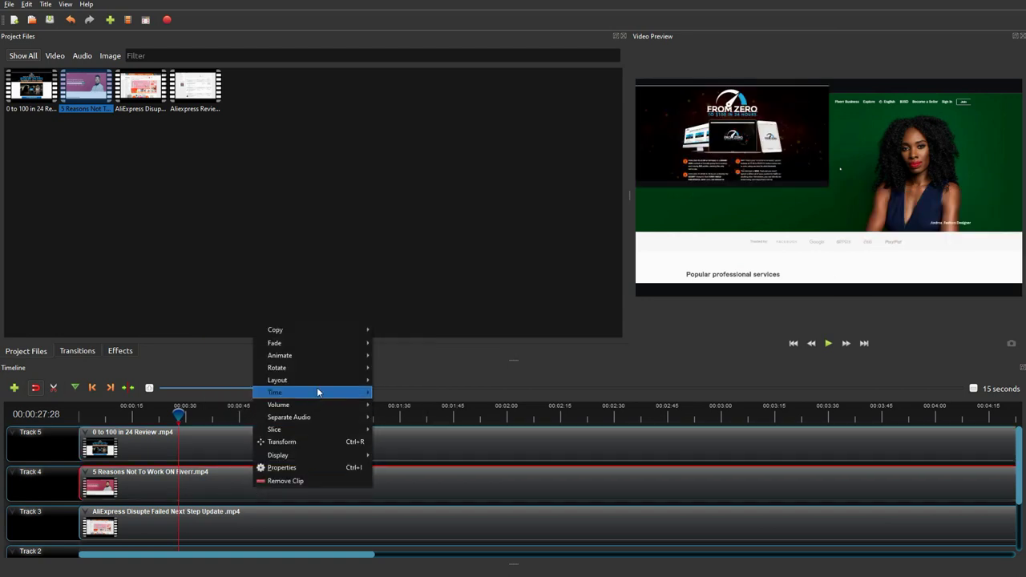
mouse_move(312, 381)
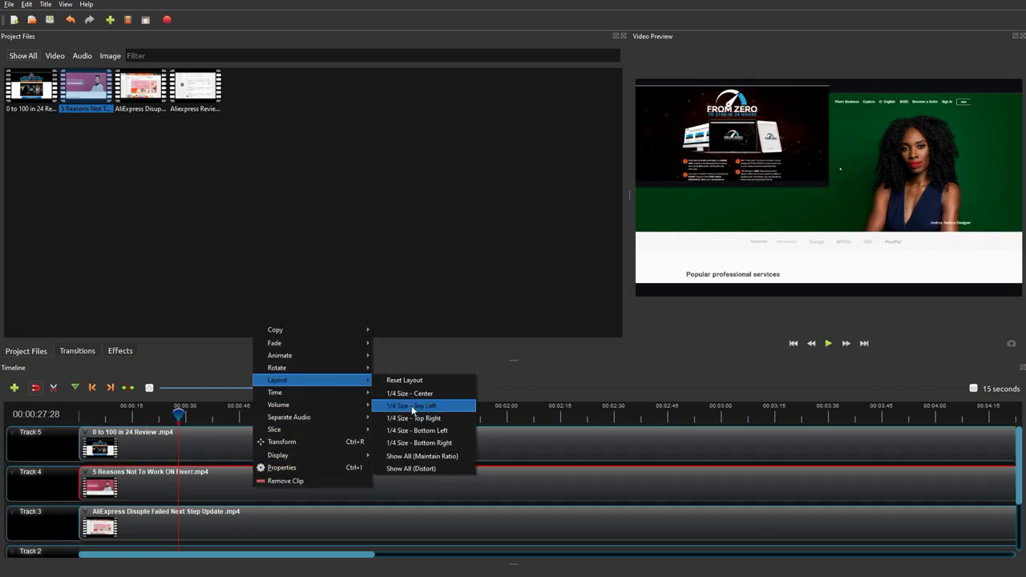
click(413, 420)
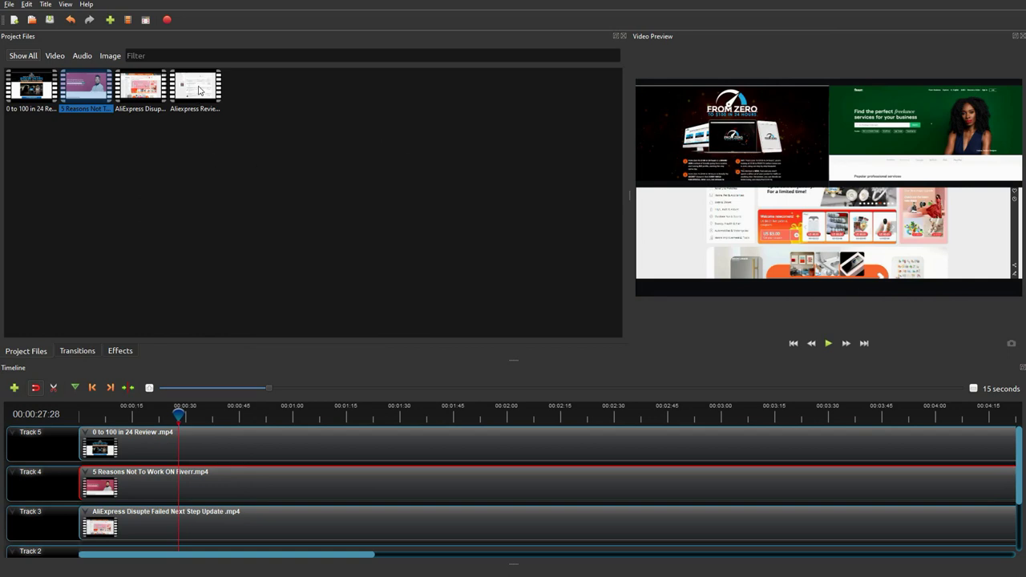
Add Aliexpress Review on Track 2 at bottom-right and move AliExpress Dispute to bottom-left
drag(199, 90, 70, 549)
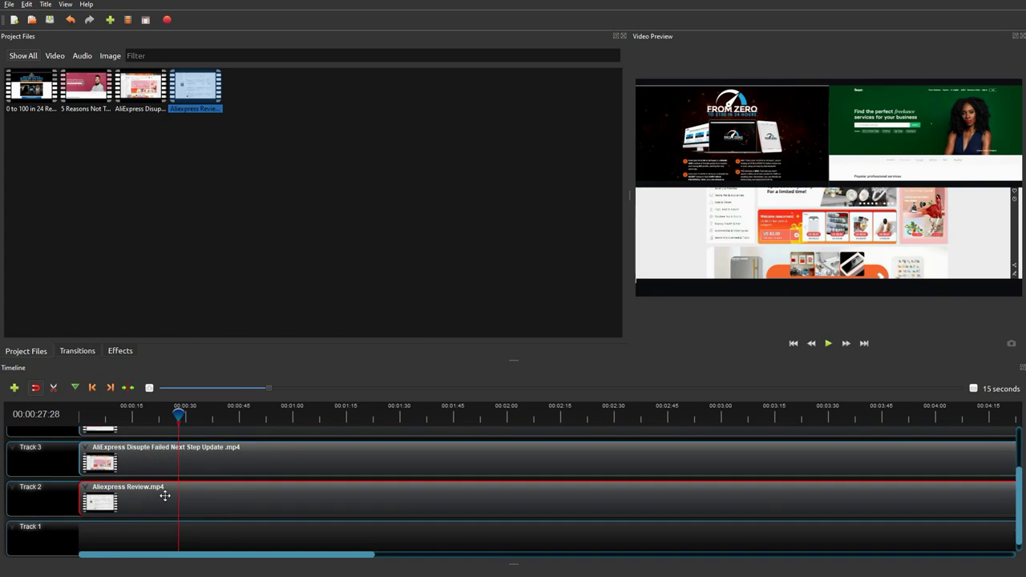
right_click(165, 494)
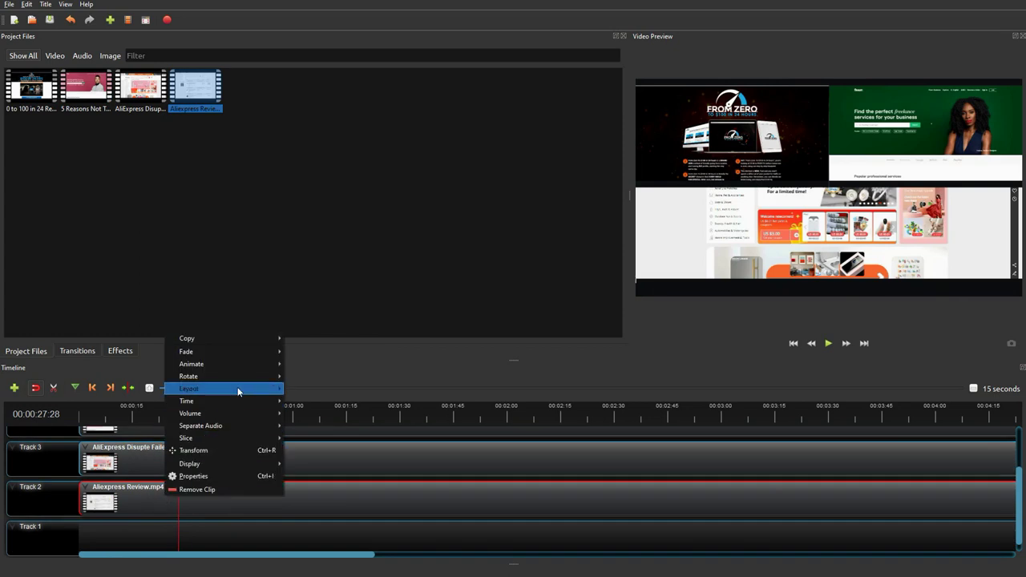
mouse_move(189, 389)
click(362, 451)
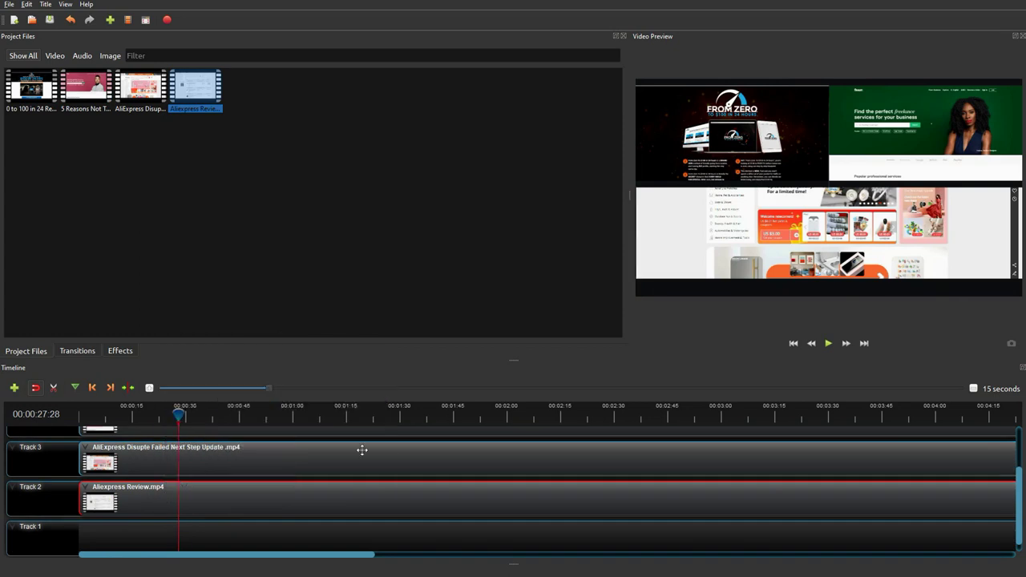
click(158, 467)
right_click(158, 465)
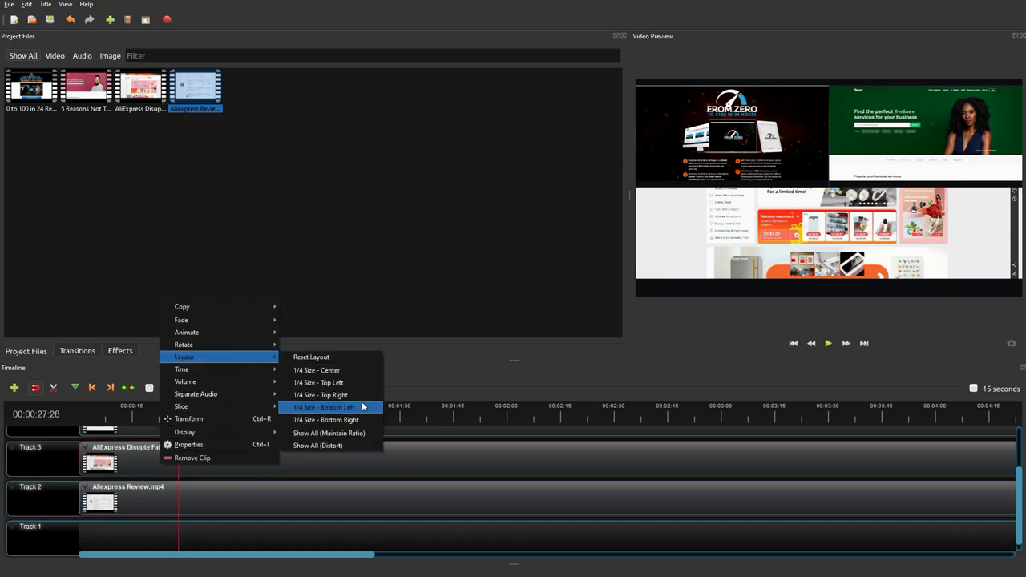
click(360, 405)
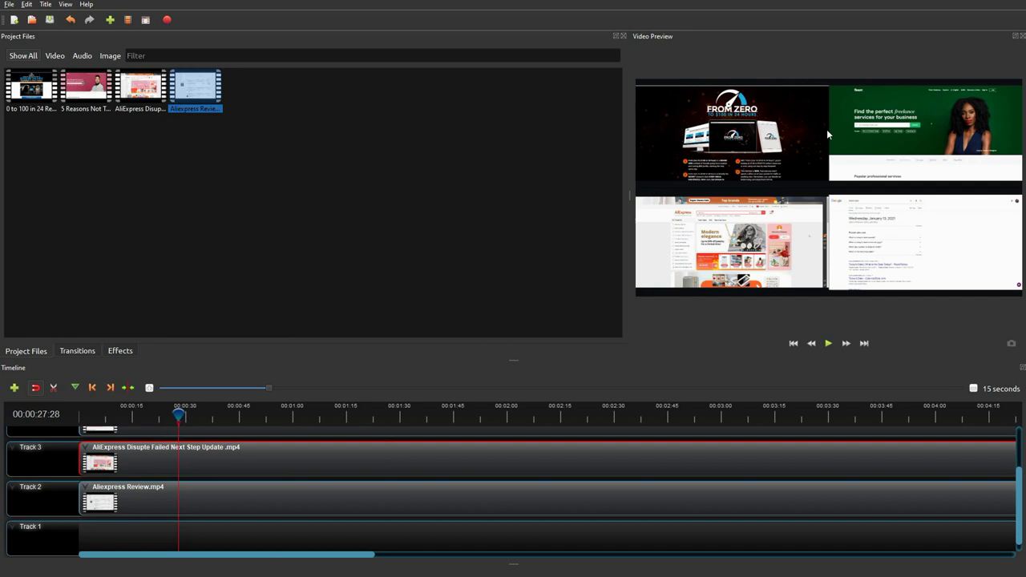
Rewind the playhead to the start and play the four-quadrant collage in the preview
drag(178, 414, 81, 414)
scroll(118, 463, up, 2)
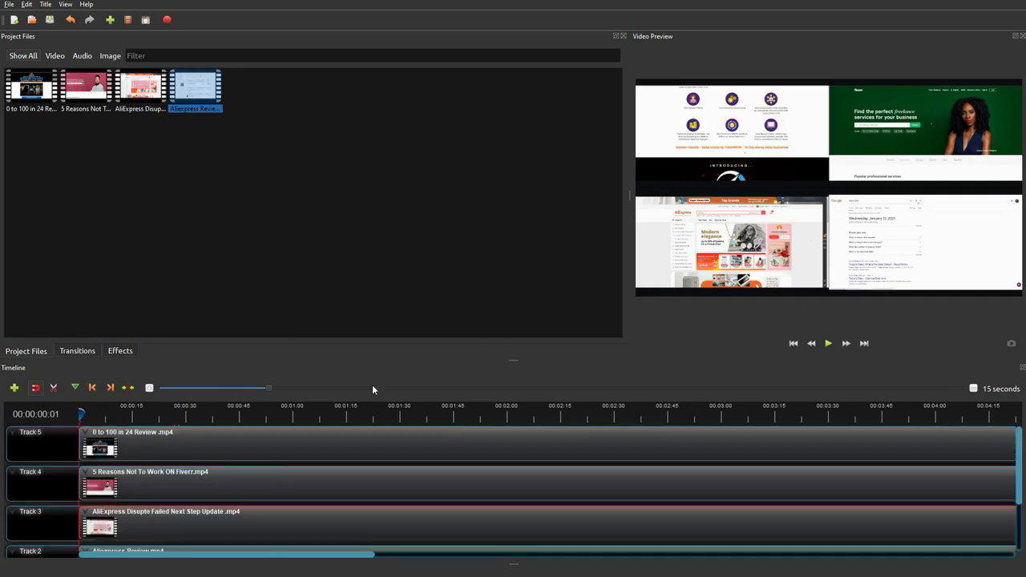
click(830, 343)
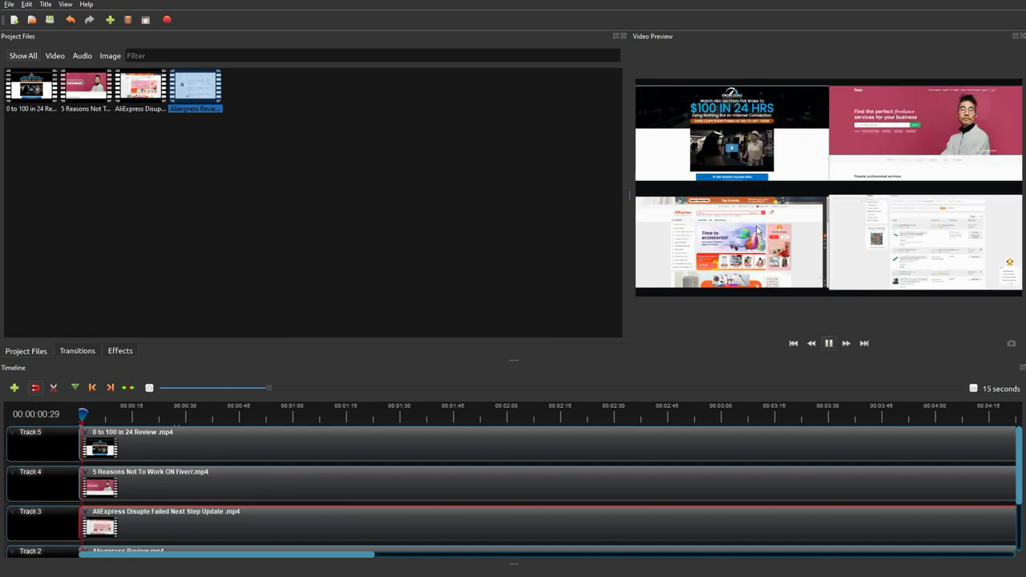